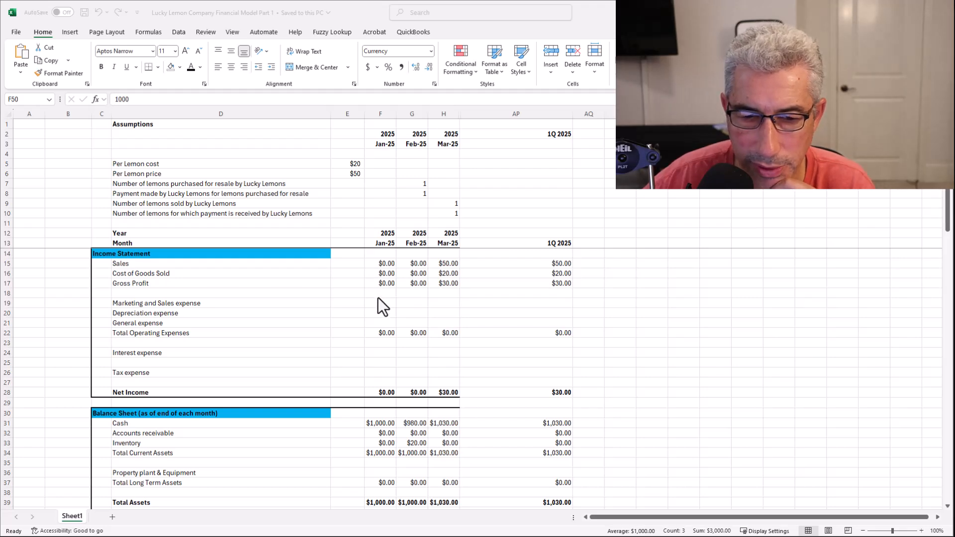
{"action": "scroll", "coordinate": [378, 298], "scroll_direction": "down", "scroll_amount": 6}
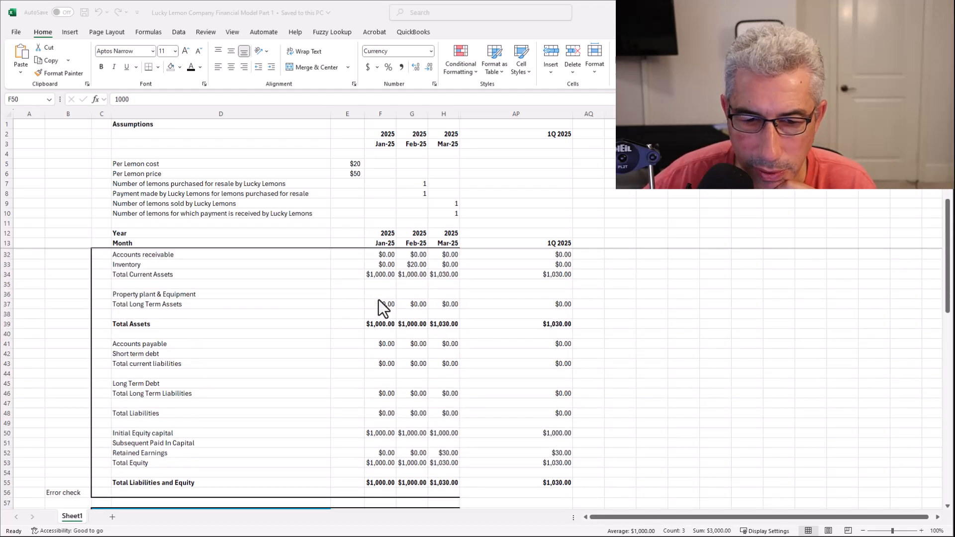
{"action": "scroll", "coordinate": [382, 308], "scroll_direction": "down", "scroll_amount": 1}
{"action": "scroll", "coordinate": [378, 299], "scroll_direction": "up", "scroll_amount": 3}
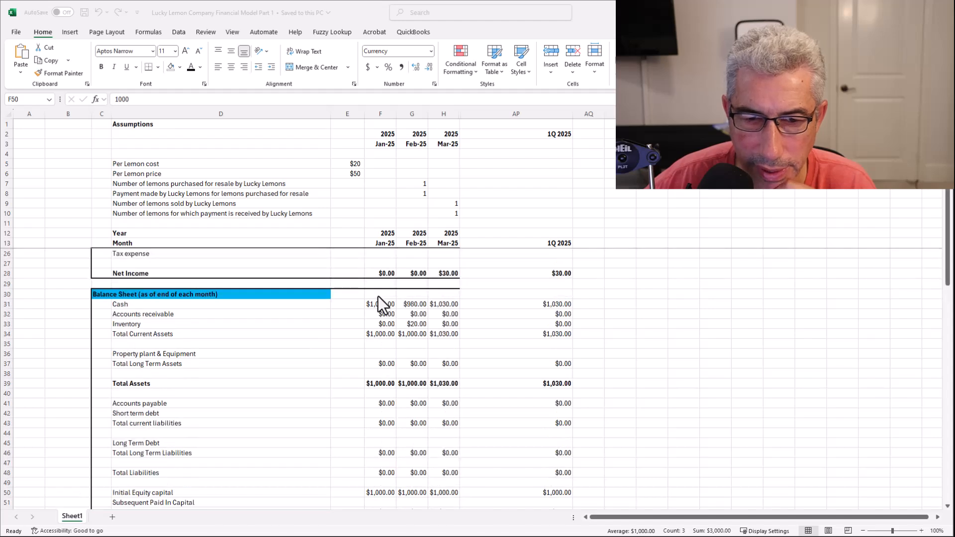
{"action": "scroll", "coordinate": [391, 369], "scroll_direction": "down", "scroll_amount": 2}
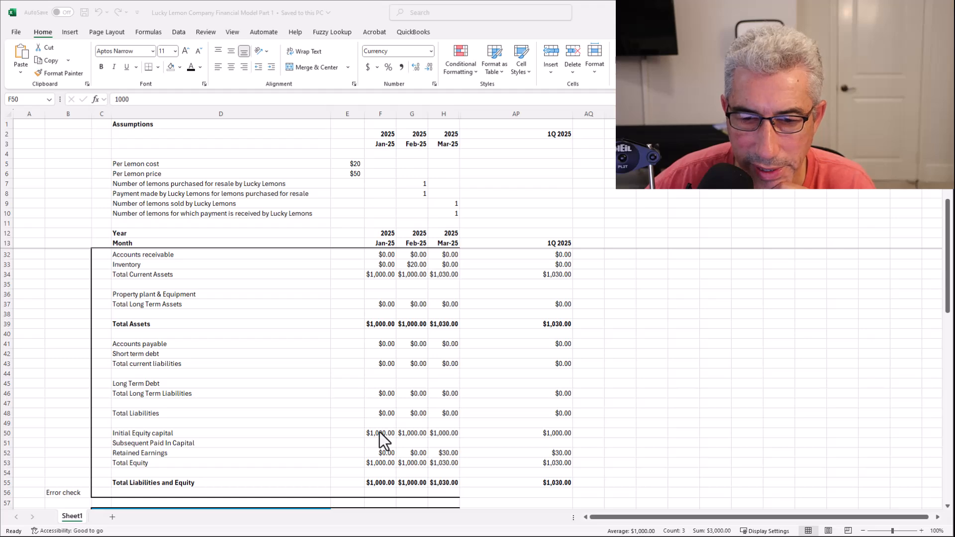
{"action": "scroll", "coordinate": [380, 432], "scroll_direction": "down", "scroll_amount": 5}
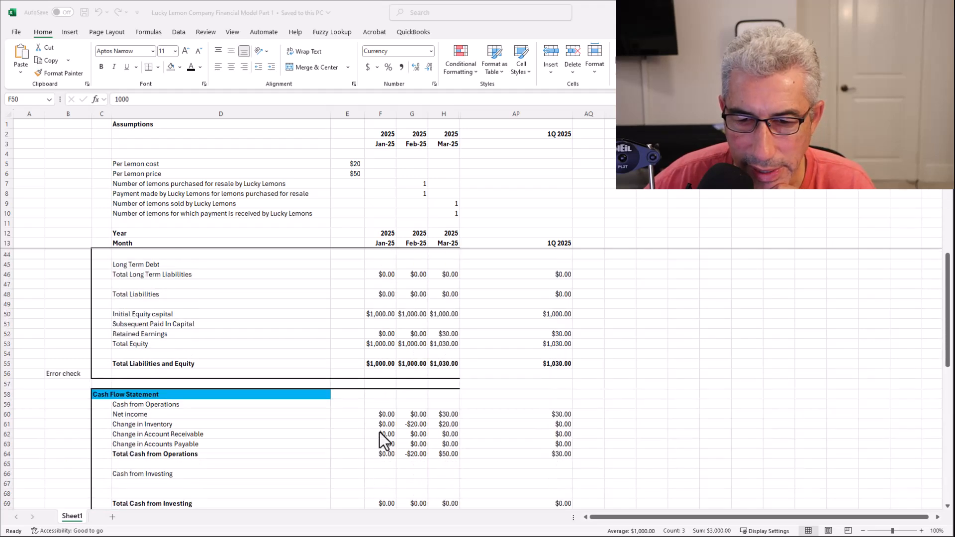
{"action": "scroll", "coordinate": [380, 431], "scroll_direction": "down", "scroll_amount": 3}
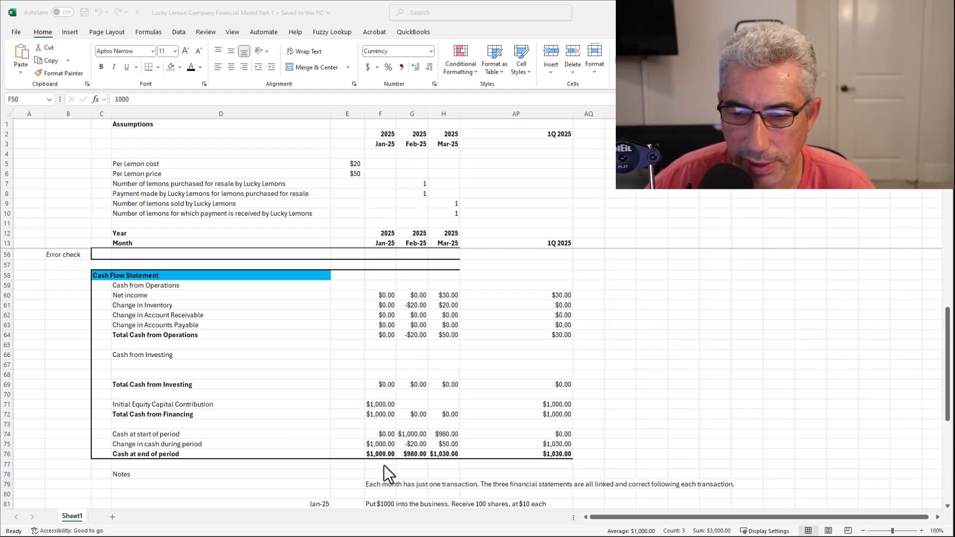
{"action": "scroll", "coordinate": [383, 412], "scroll_direction": "up", "scroll_amount": 10}
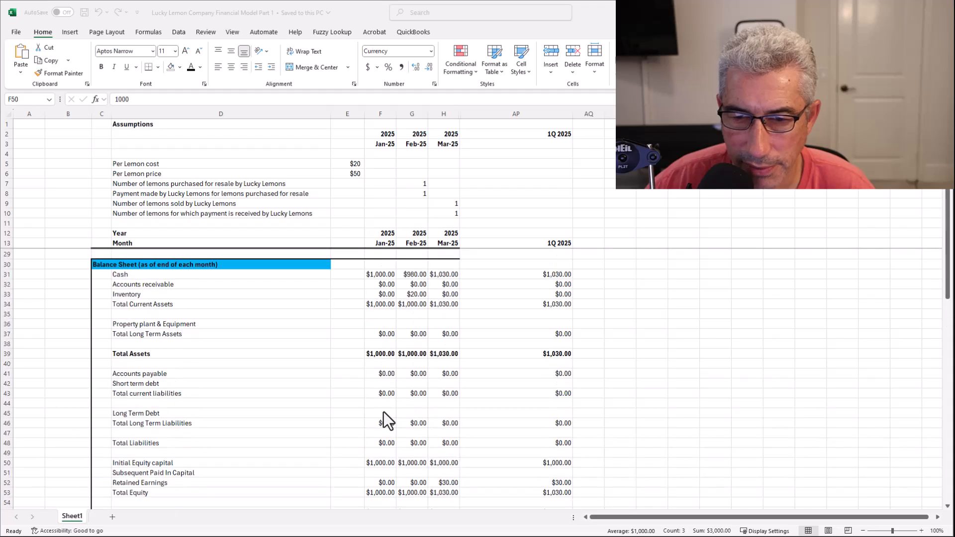
{"action": "scroll", "coordinate": [383, 419], "scroll_direction": "up", "scroll_amount": 1}
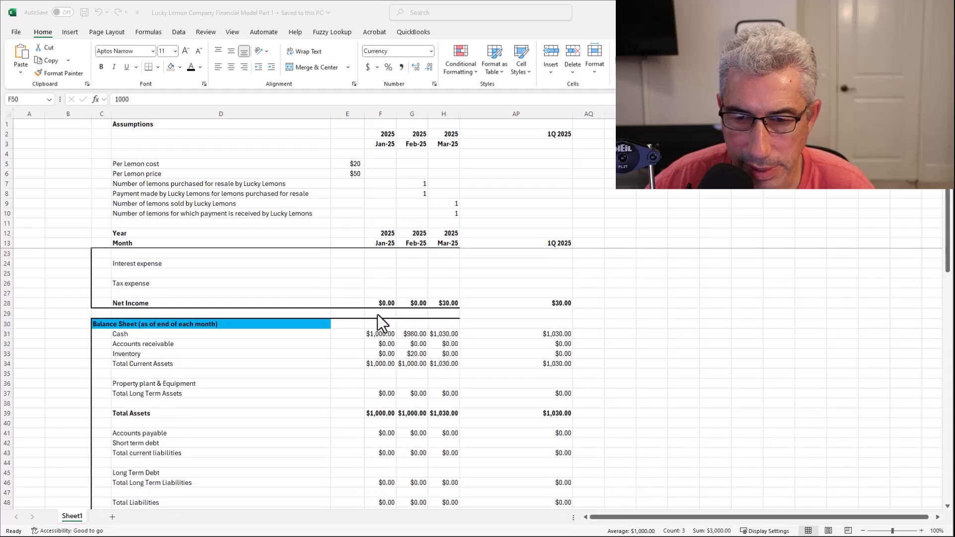
Confirm January's balance-sheet Cash in F31 is =F76, matching the cash flow's Cash at end of period in row 76.
{"action": "left_click", "coordinate": [379, 335]}
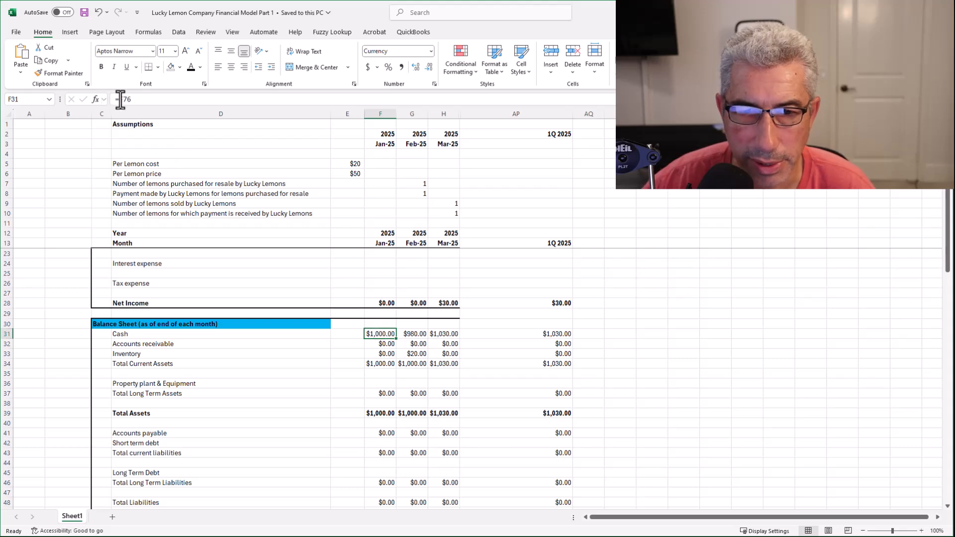
{"action": "scroll", "coordinate": [381, 421], "scroll_direction": "down", "scroll_amount": 5}
{"action": "scroll", "coordinate": [381, 422], "scroll_direction": "down", "scroll_amount": 8}
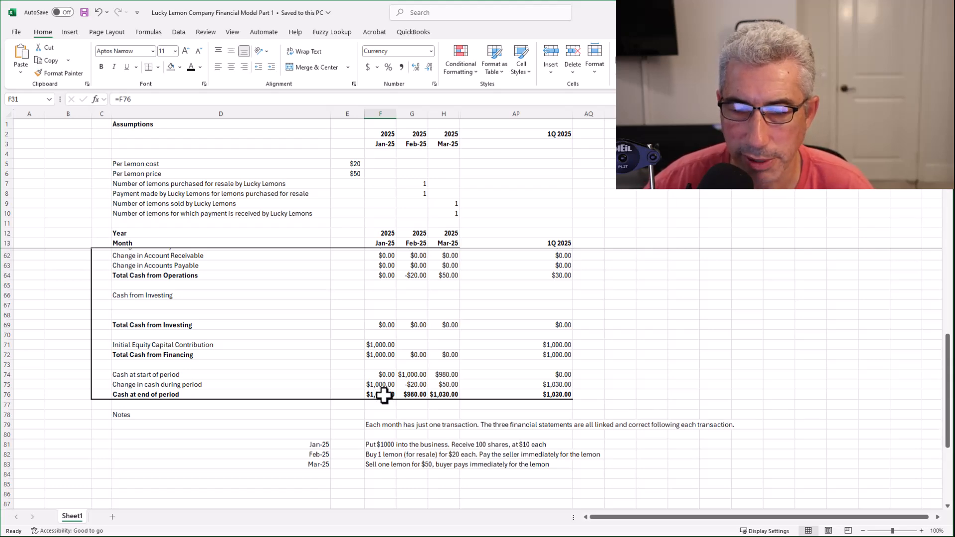
{"action": "scroll", "coordinate": [384, 396], "scroll_direction": "up", "scroll_amount": 12}
{"action": "scroll", "coordinate": [384, 395], "scroll_direction": "up", "scroll_amount": 2}
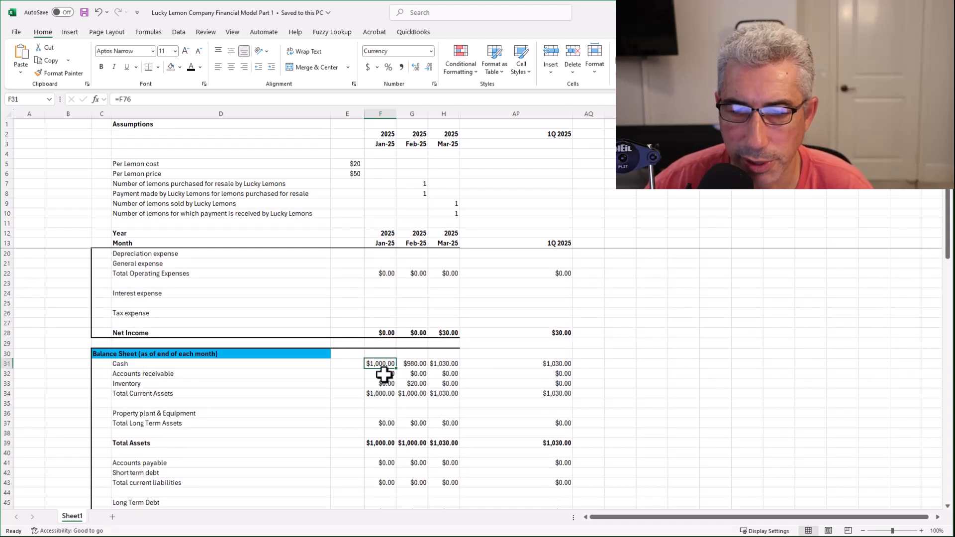
{"action": "scroll", "coordinate": [384, 374], "scroll_direction": "down", "scroll_amount": 3}
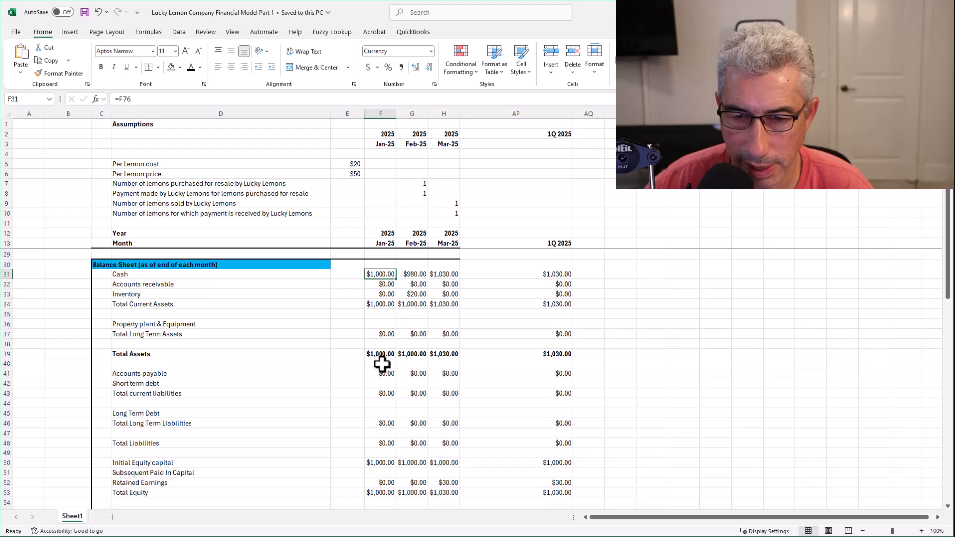
{"action": "scroll", "coordinate": [377, 357], "scroll_direction": "down", "scroll_amount": 3}
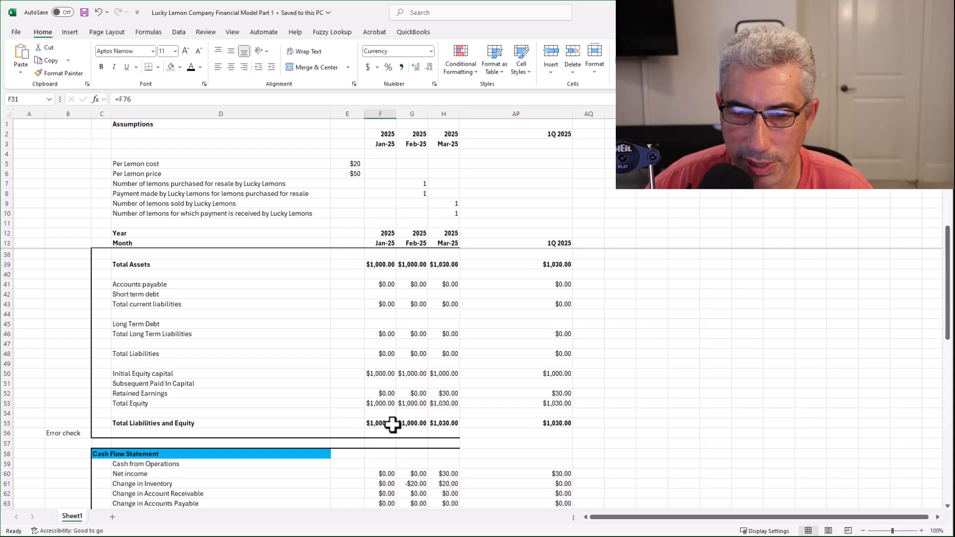
{"action": "scroll", "coordinate": [392, 424], "scroll_direction": "up", "scroll_amount": 2}
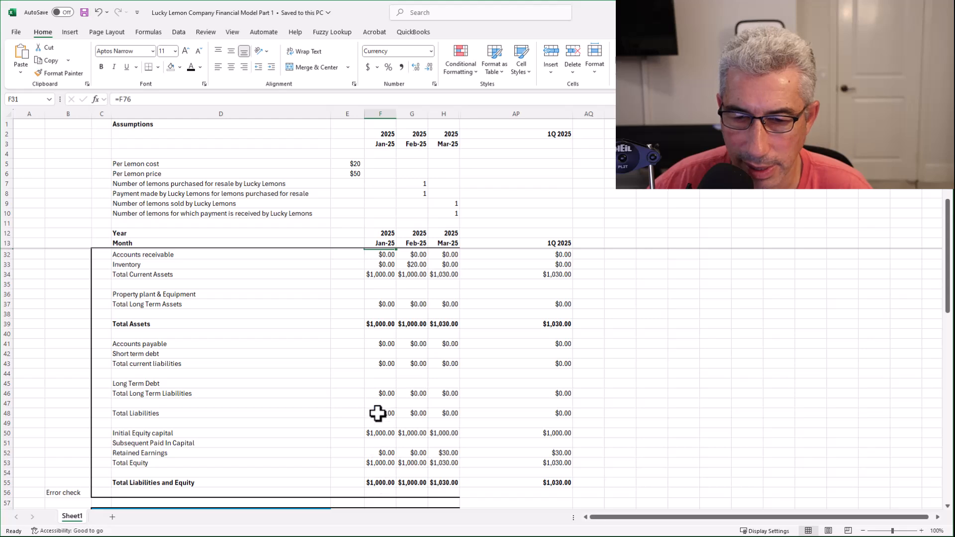
{"action": "scroll", "coordinate": [377, 383], "scroll_direction": "down", "scroll_amount": 5}
{"action": "scroll", "coordinate": [379, 377], "scroll_direction": "down", "scroll_amount": 1}
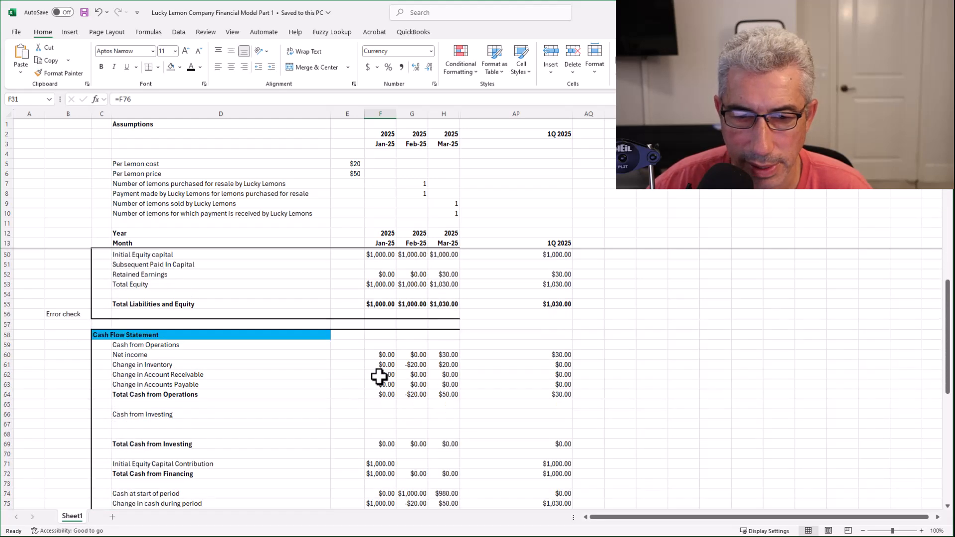
{"action": "scroll", "coordinate": [383, 373], "scroll_direction": "up", "scroll_amount": 5}
{"action": "scroll", "coordinate": [383, 369], "scroll_direction": "up", "scroll_amount": 7}
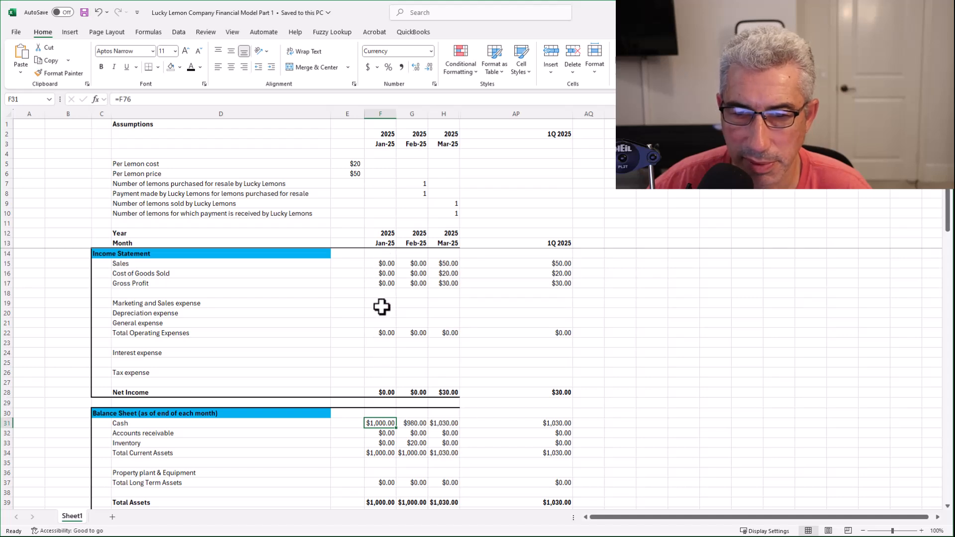
{"action": "scroll", "coordinate": [381, 396], "scroll_direction": "down", "scroll_amount": 6}
{"action": "scroll", "coordinate": [381, 398], "scroll_direction": "down", "scroll_amount": 8}
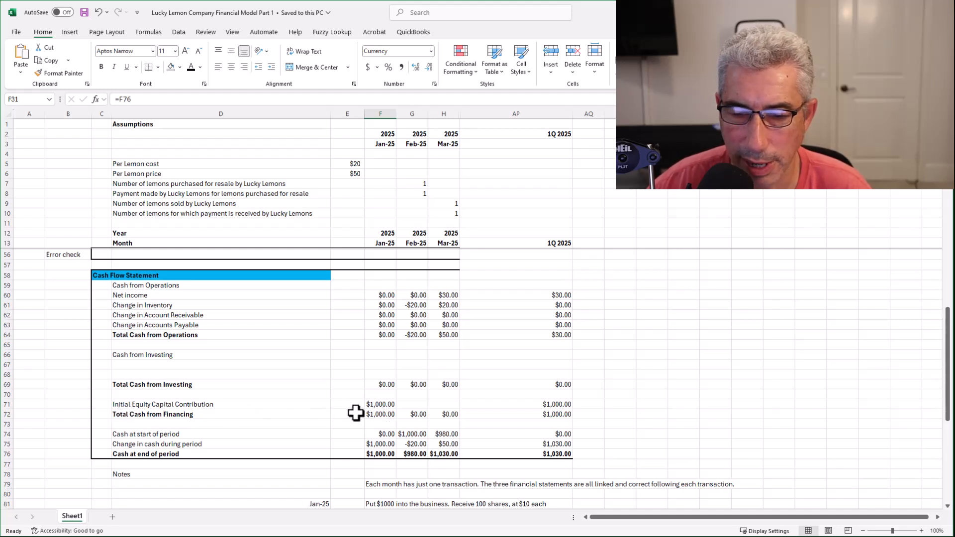
{"action": "scroll", "coordinate": [373, 414], "scroll_direction": "up", "scroll_amount": 13}
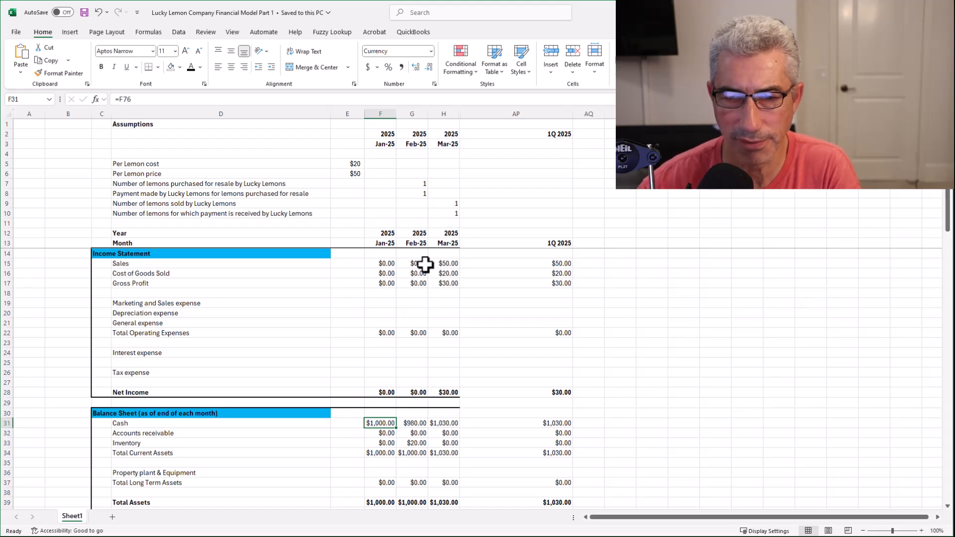
{"action": "scroll", "coordinate": [425, 265], "scroll_direction": "down", "scroll_amount": 1}
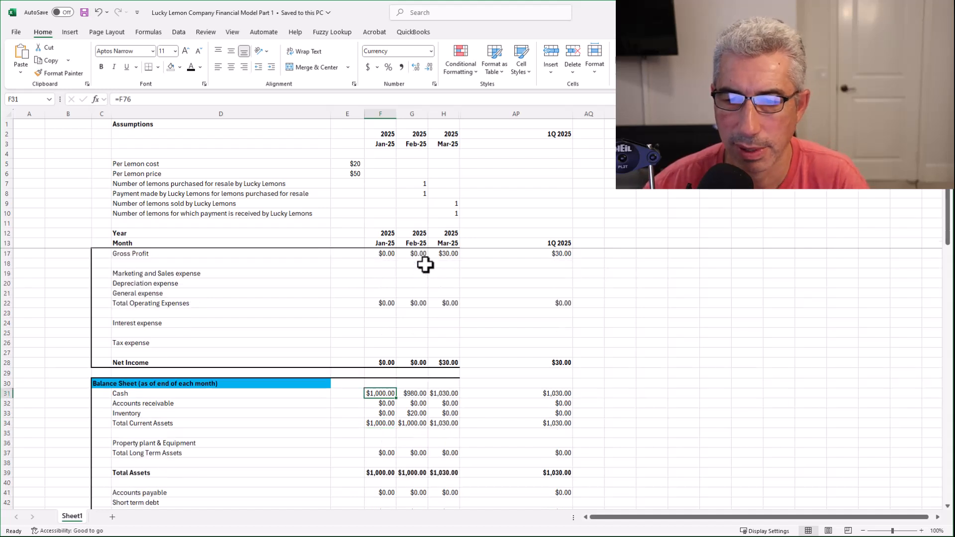
{"action": "scroll", "coordinate": [426, 265], "scroll_direction": "down", "scroll_amount": 3}
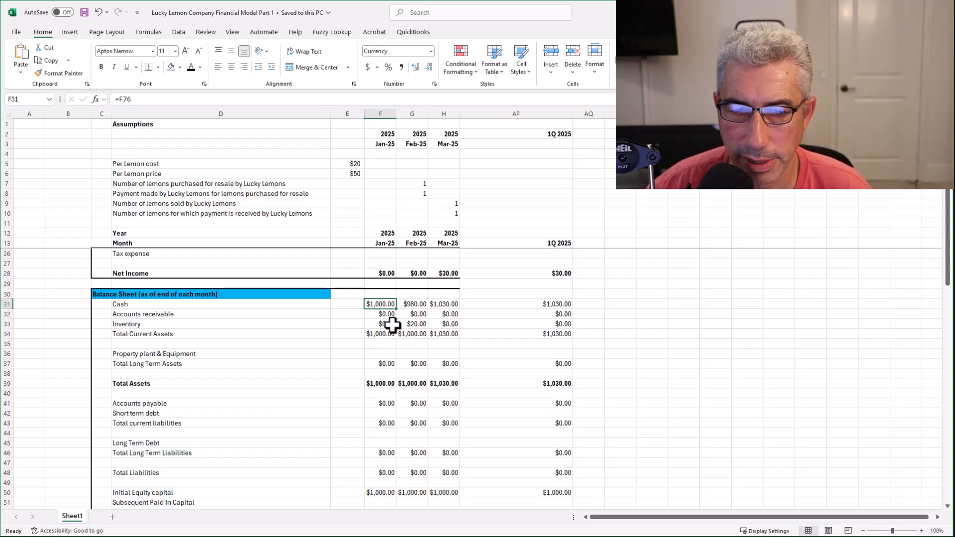
Check February Inventory in G33 is =F33+((G7-G9)*$E$5) against its referenced assumptions, giving $20.00.
{"action": "left_click", "coordinate": [417, 324]}
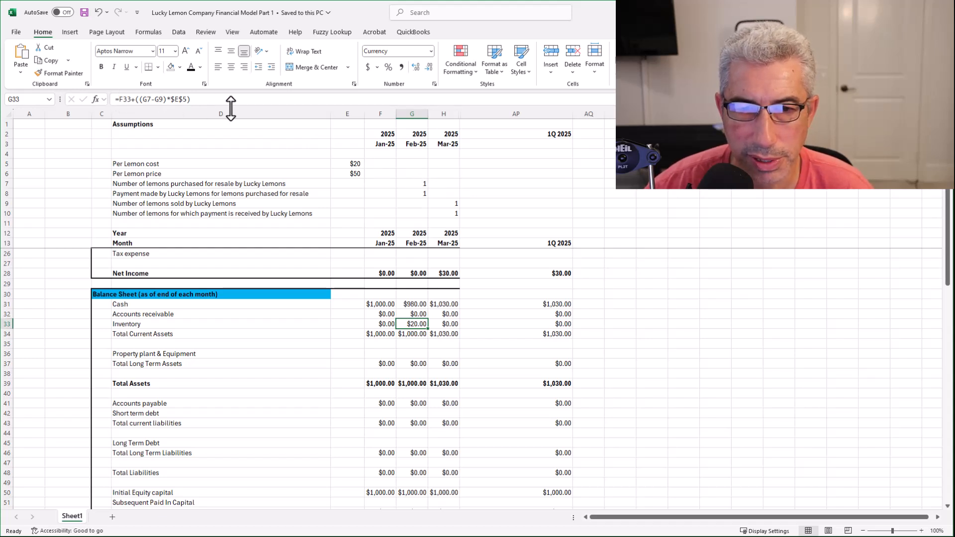
{"action": "scroll", "coordinate": [388, 180], "scroll_direction": "up", "scroll_amount": 4}
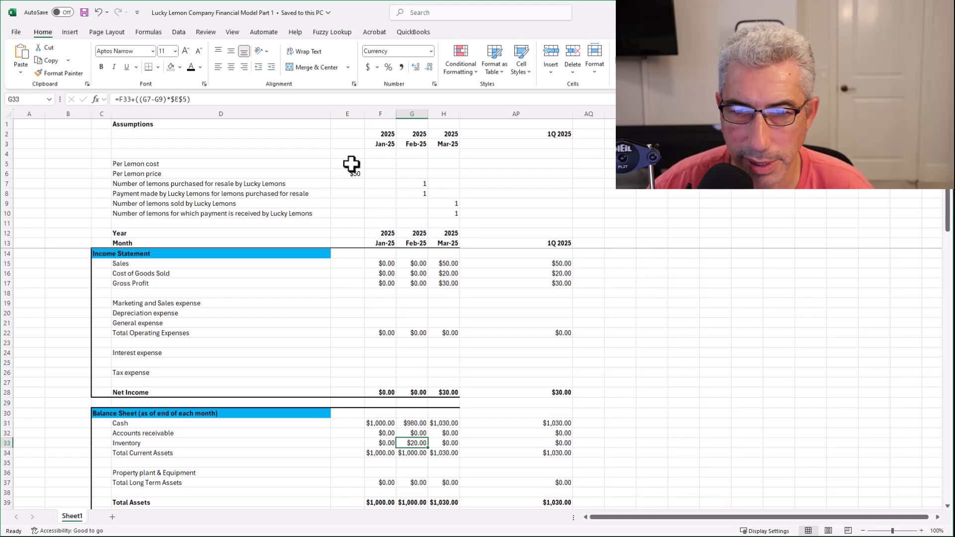
{"action": "scroll", "coordinate": [382, 387], "scroll_direction": "down", "scroll_amount": 3}
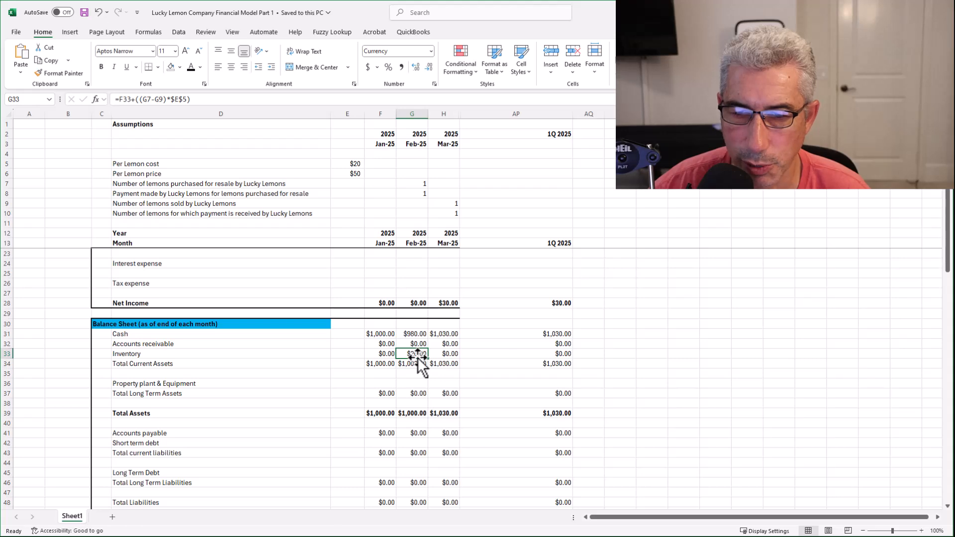
{"action": "scroll", "coordinate": [418, 354], "scroll_direction": "down", "scroll_amount": 2}
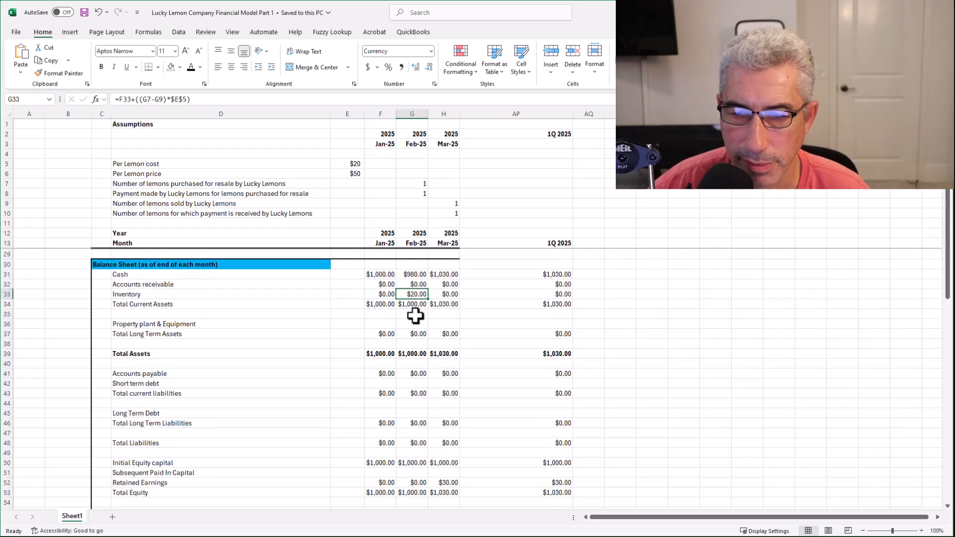
{"action": "scroll", "coordinate": [420, 383], "scroll_direction": "down", "scroll_amount": 2}
{"action": "scroll", "coordinate": [420, 380], "scroll_direction": "up", "scroll_amount": 3}
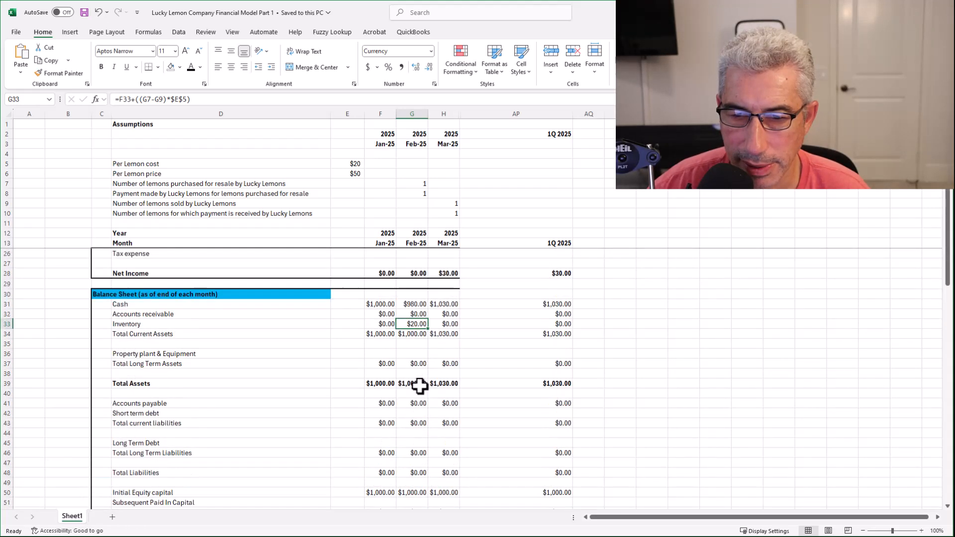
Confirm February Cash in G31 is =G76 and Change in Inventory in G61 is =-(G33-F33), giving -$20.00.
{"action": "left_click", "coordinate": [414, 303]}
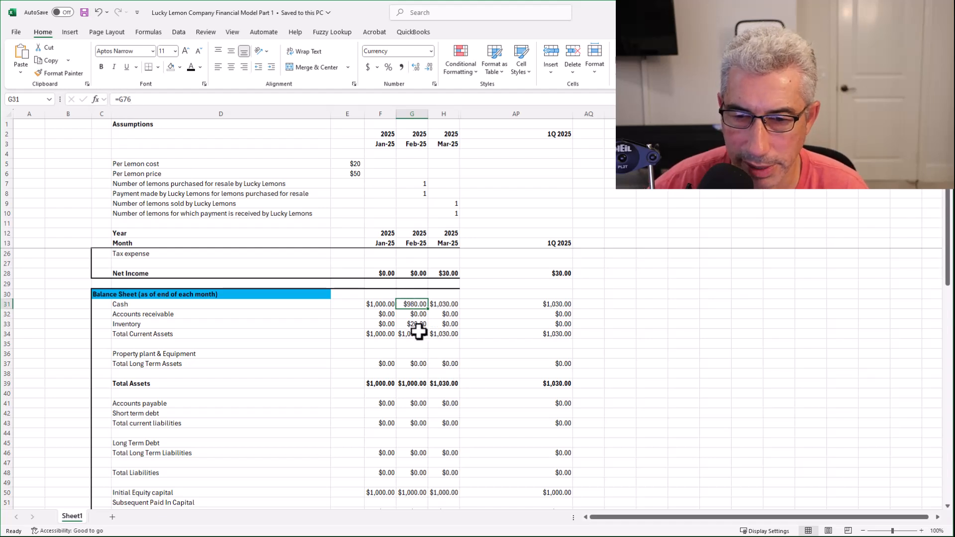
{"action": "scroll", "coordinate": [413, 385], "scroll_direction": "down", "scroll_amount": 5}
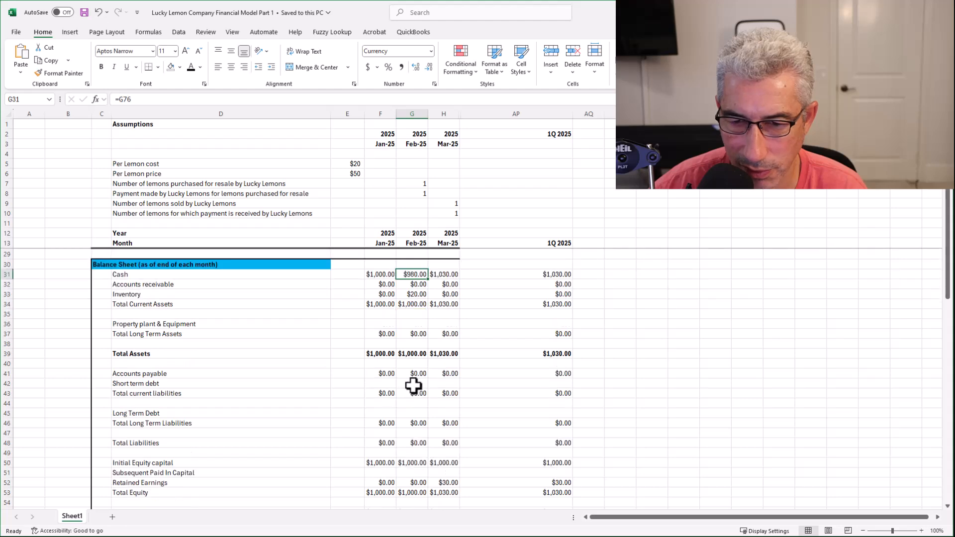
{"action": "scroll", "coordinate": [413, 385], "scroll_direction": "down", "scroll_amount": 6}
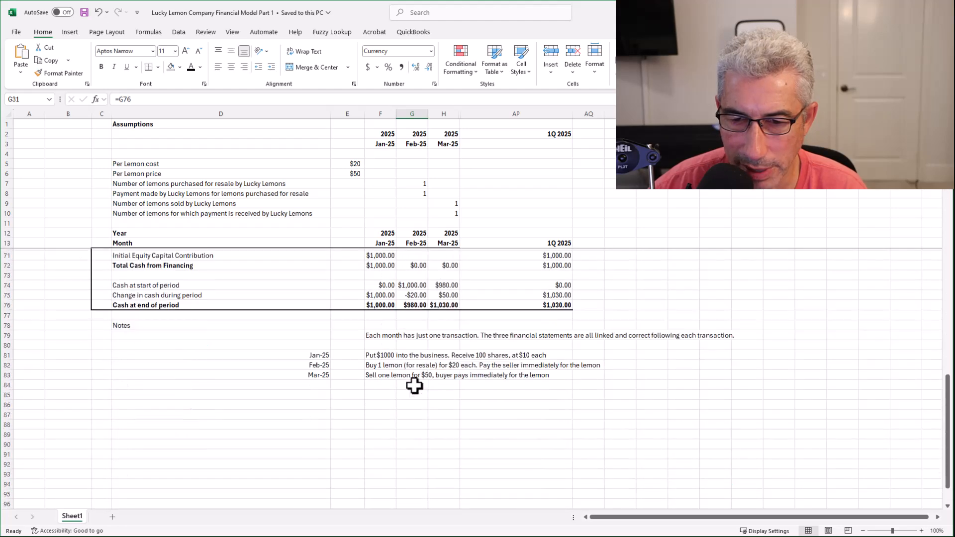
{"action": "scroll", "coordinate": [414, 386], "scroll_direction": "up", "scroll_amount": 4}
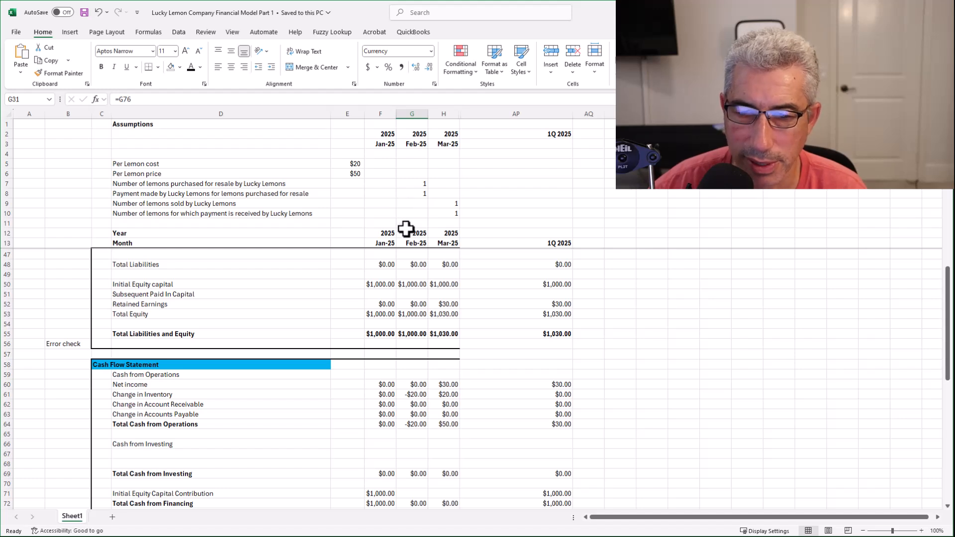
{"action": "left_click", "coordinate": [412, 396]}
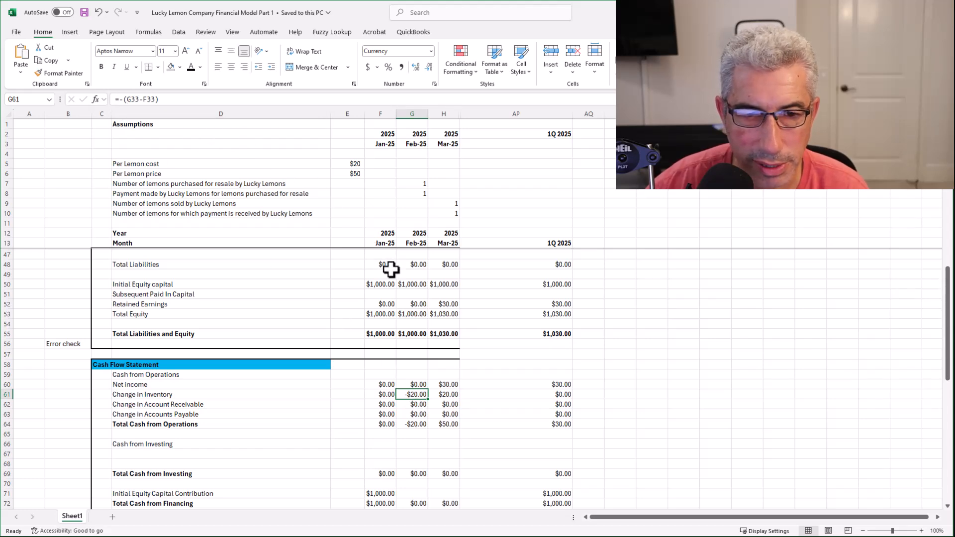
{"action": "scroll", "coordinate": [411, 287], "scroll_direction": "up", "scroll_amount": 5}
{"action": "scroll", "coordinate": [411, 286], "scroll_direction": "up", "scroll_amount": 5}
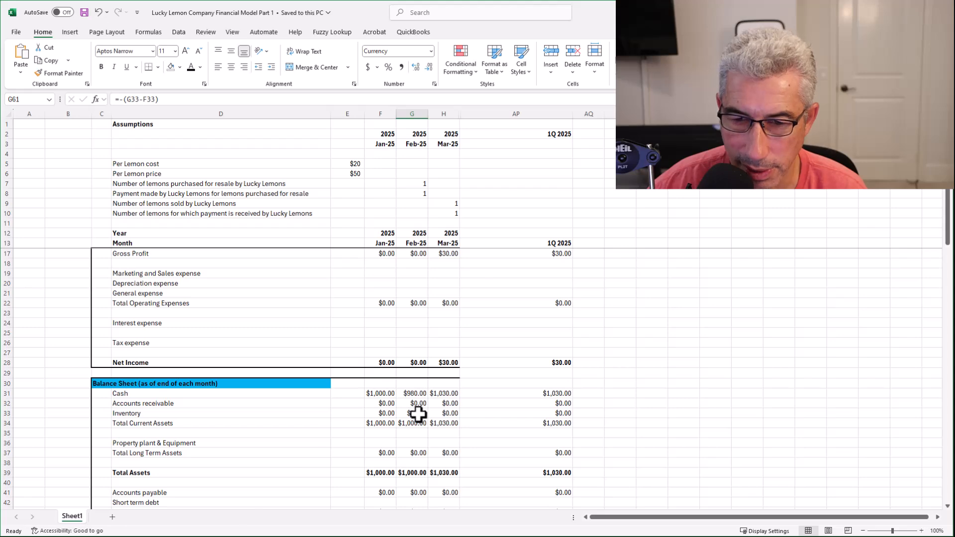
{"action": "scroll", "coordinate": [389, 413], "scroll_direction": "down", "scroll_amount": 12}
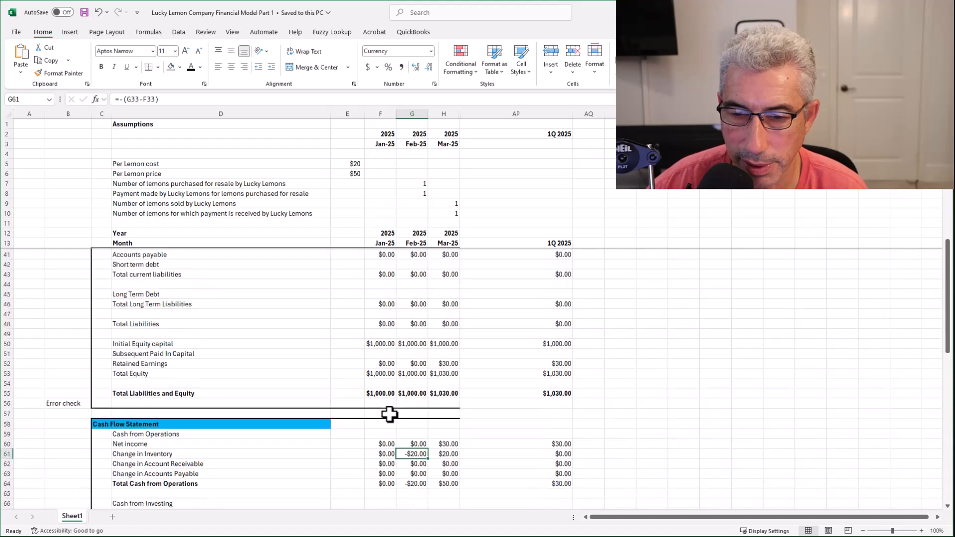
{"action": "scroll", "coordinate": [390, 414], "scroll_direction": "down", "scroll_amount": 1}
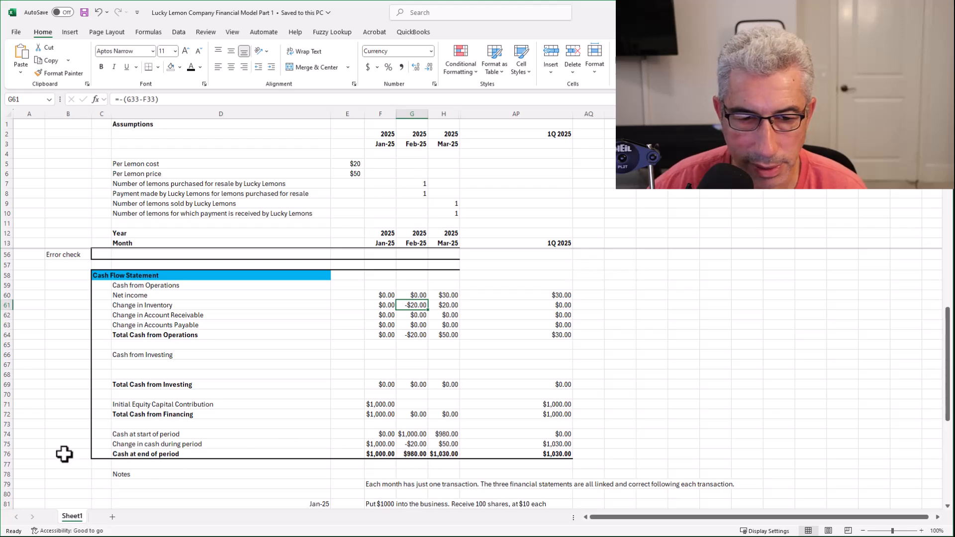
{"action": "scroll", "coordinate": [429, 433], "scroll_direction": "up", "scroll_amount": 14}
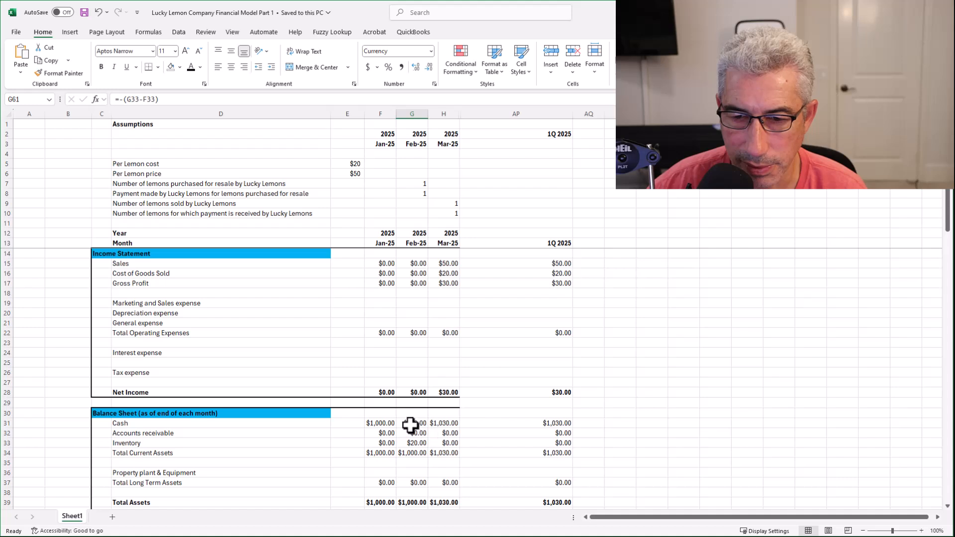
{"action": "left_click", "coordinate": [412, 424]}
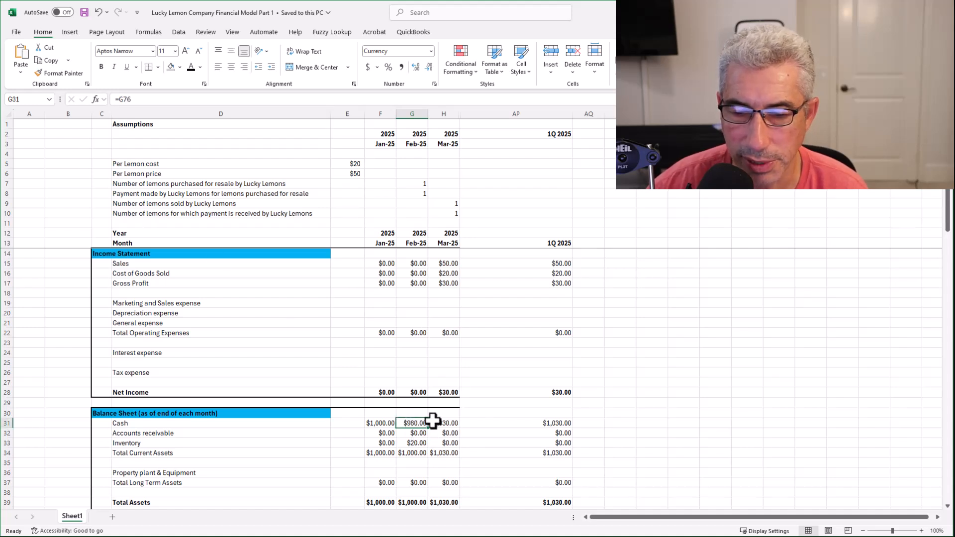
{"action": "scroll", "coordinate": [417, 433], "scroll_direction": "down", "scroll_amount": 3}
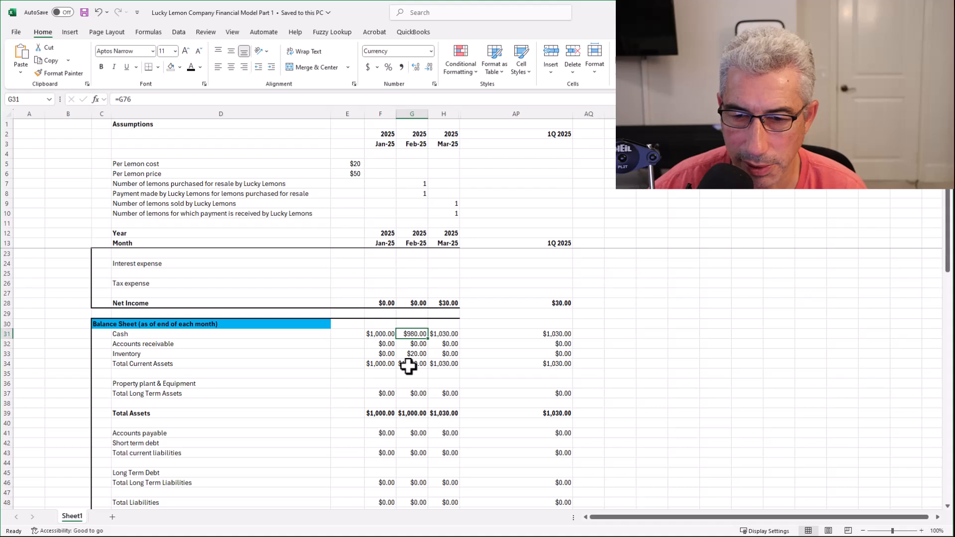
{"action": "scroll", "coordinate": [408, 367], "scroll_direction": "down", "scroll_amount": 3}
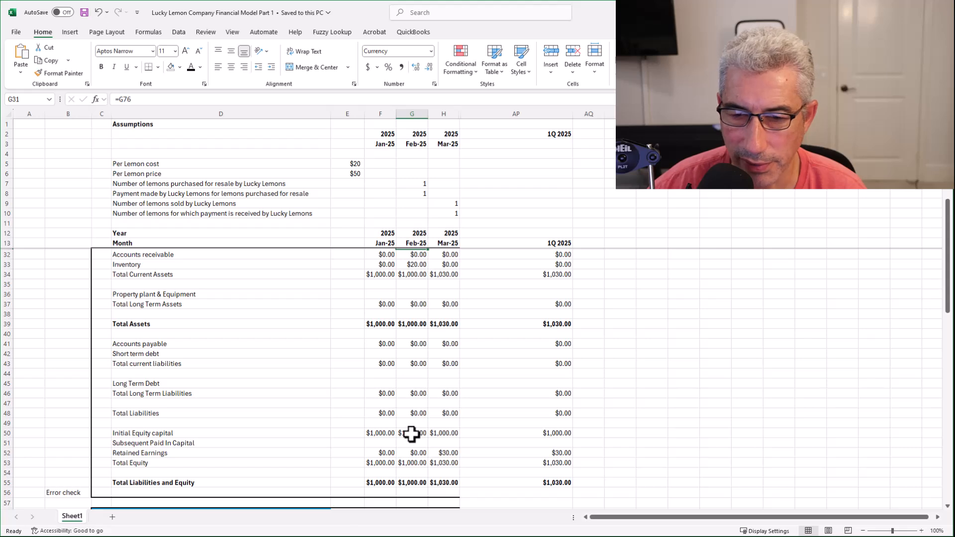
{"action": "scroll", "coordinate": [411, 434], "scroll_direction": "down", "scroll_amount": 2}
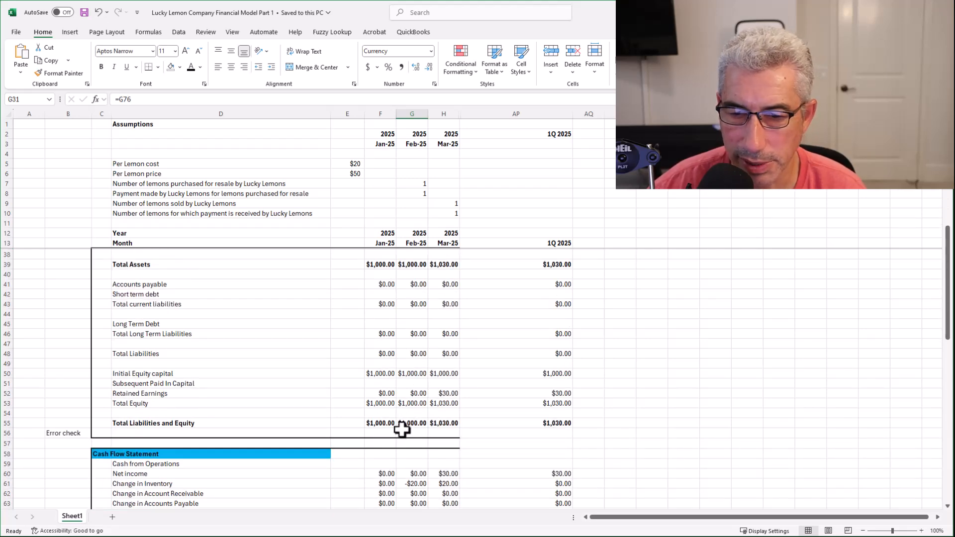
{"action": "scroll", "coordinate": [412, 416], "scroll_direction": "up", "scroll_amount": 8}
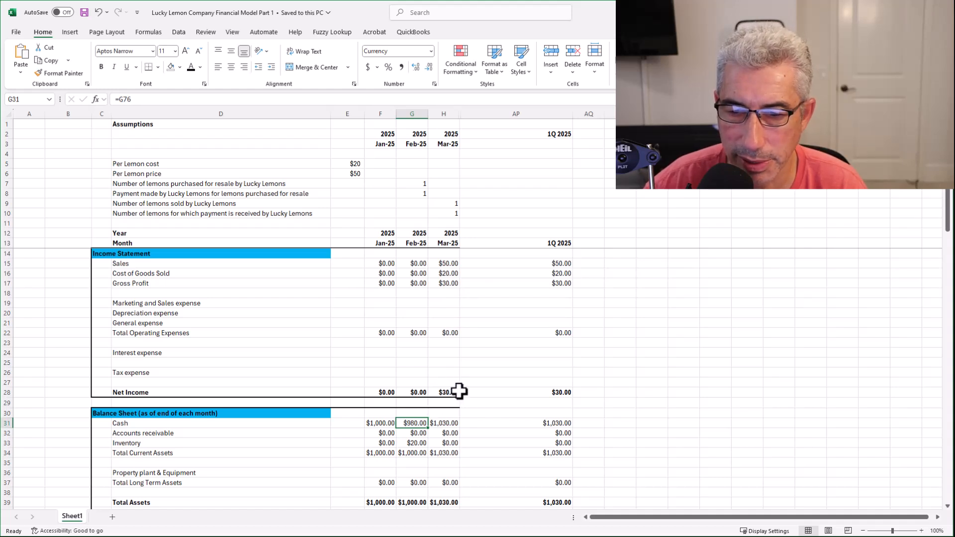
{"action": "scroll", "coordinate": [459, 391], "scroll_direction": "down", "scroll_amount": 5}
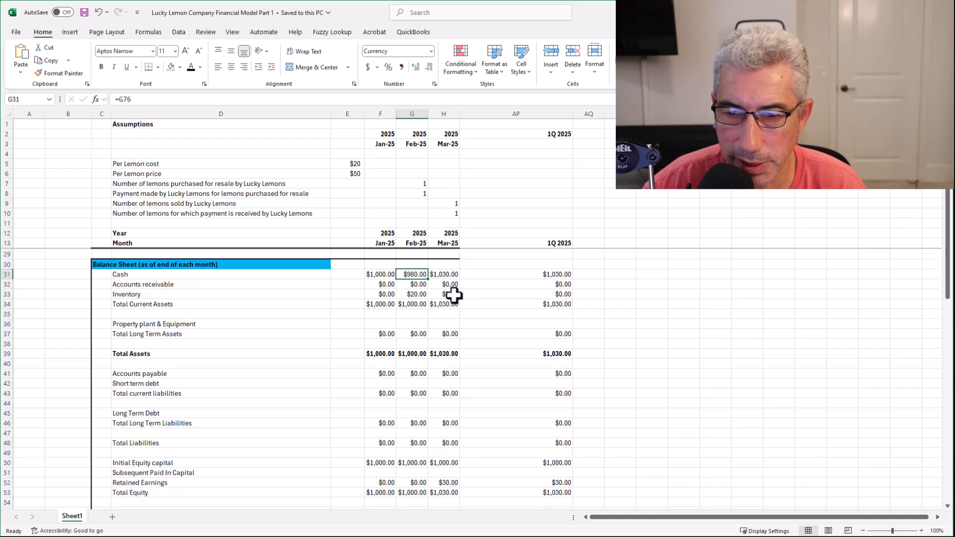
{"action": "left_click", "coordinate": [444, 275]}
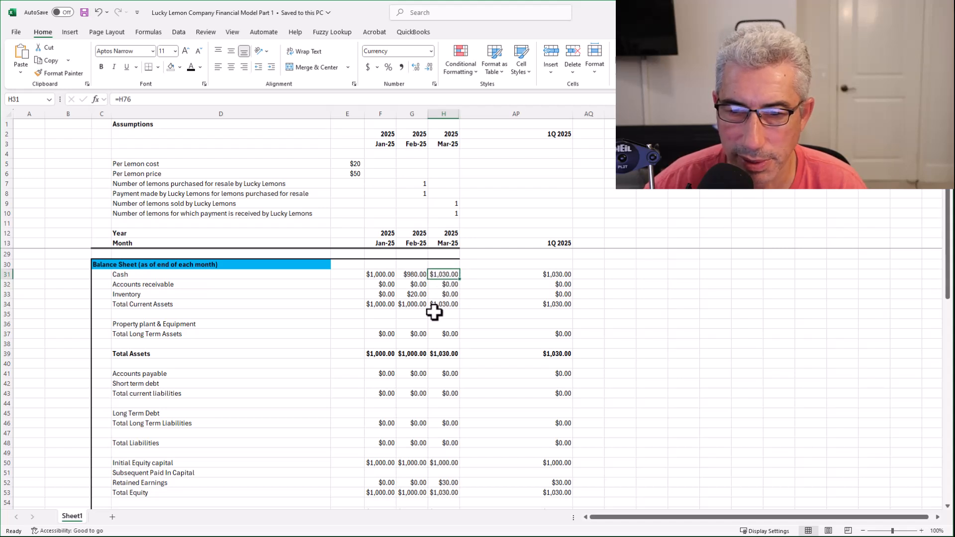
{"action": "scroll", "coordinate": [439, 392], "scroll_direction": "down", "scroll_amount": 3}
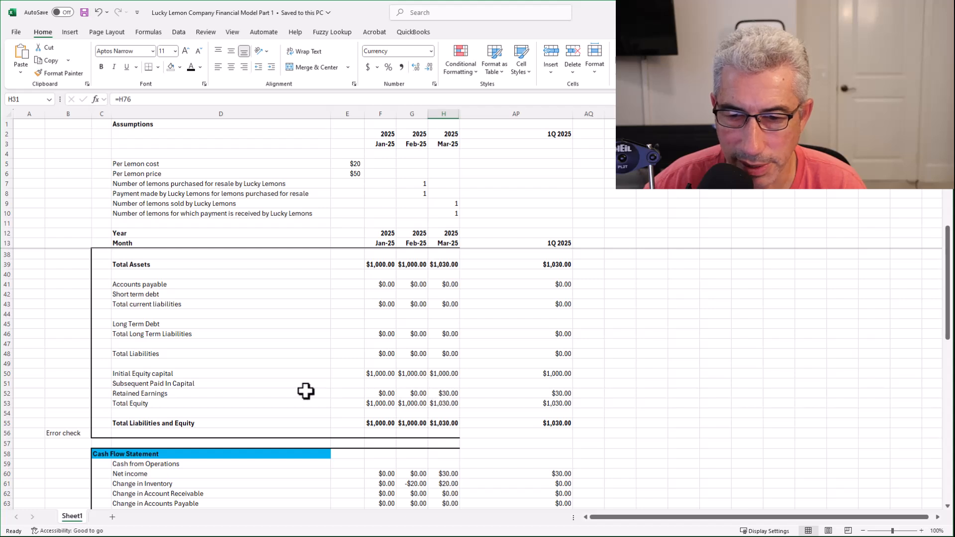
{"action": "left_click", "coordinate": [451, 394]}
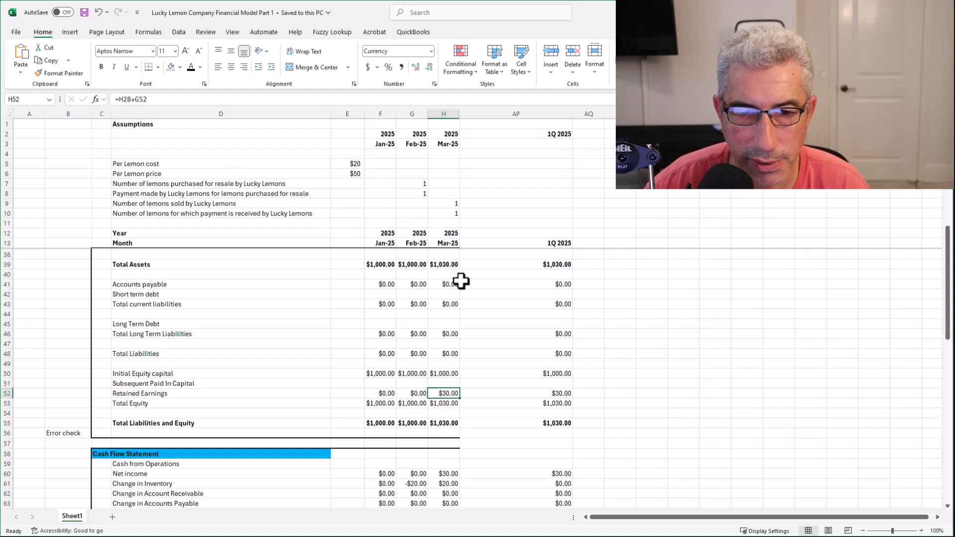
{"action": "scroll", "coordinate": [459, 306], "scroll_direction": "up", "scroll_amount": 8}
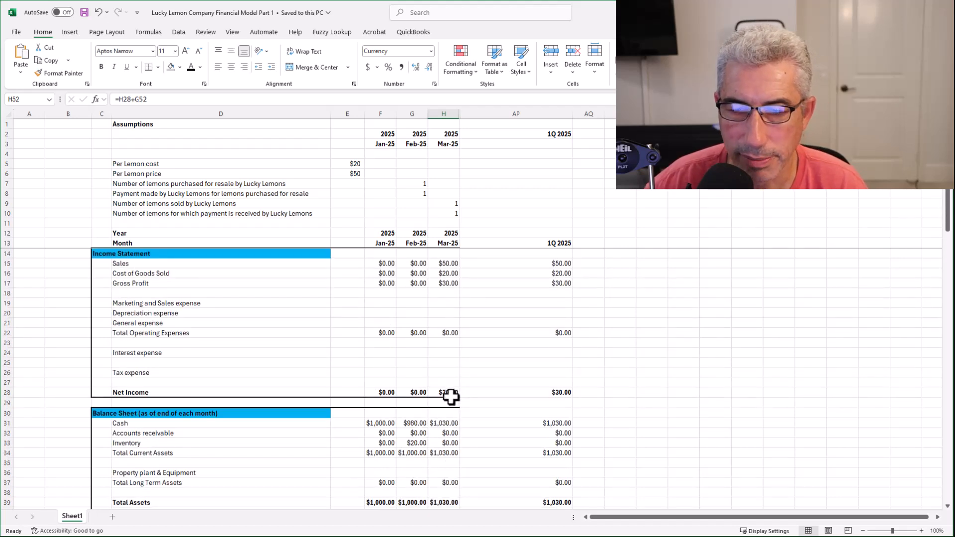
{"action": "scroll", "coordinate": [450, 396], "scroll_direction": "down", "scroll_amount": 8}
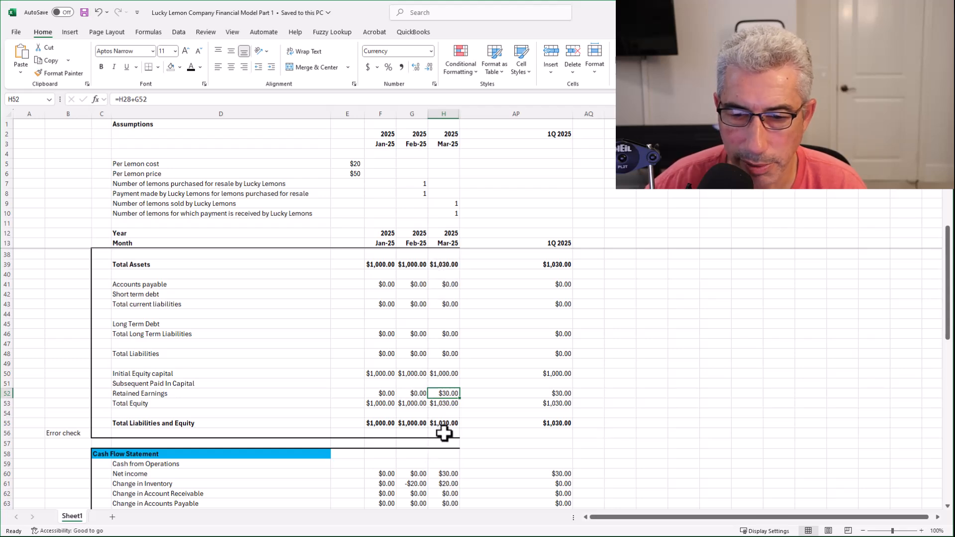
{"action": "scroll", "coordinate": [443, 432], "scroll_direction": "down", "scroll_amount": 5}
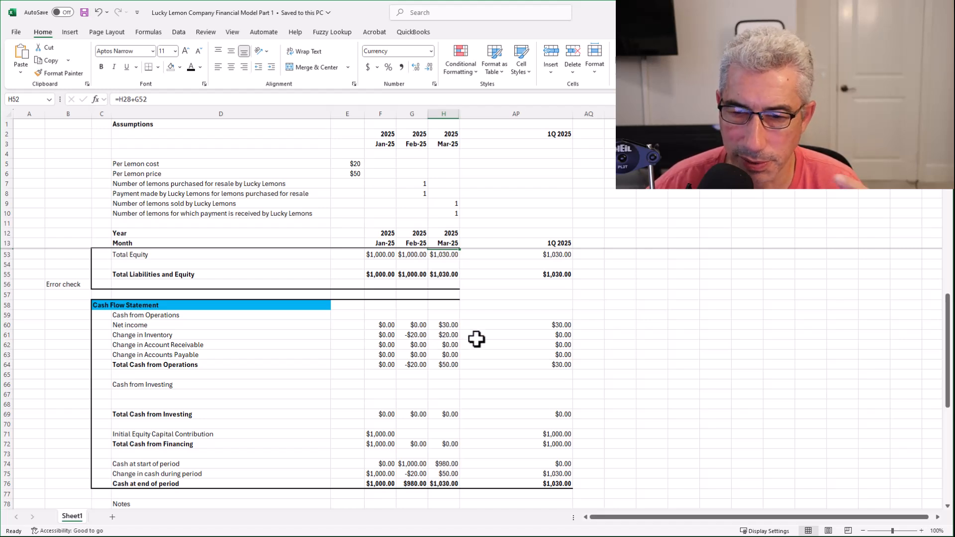
{"action": "scroll", "coordinate": [469, 208], "scroll_direction": "up", "scroll_amount": 2}
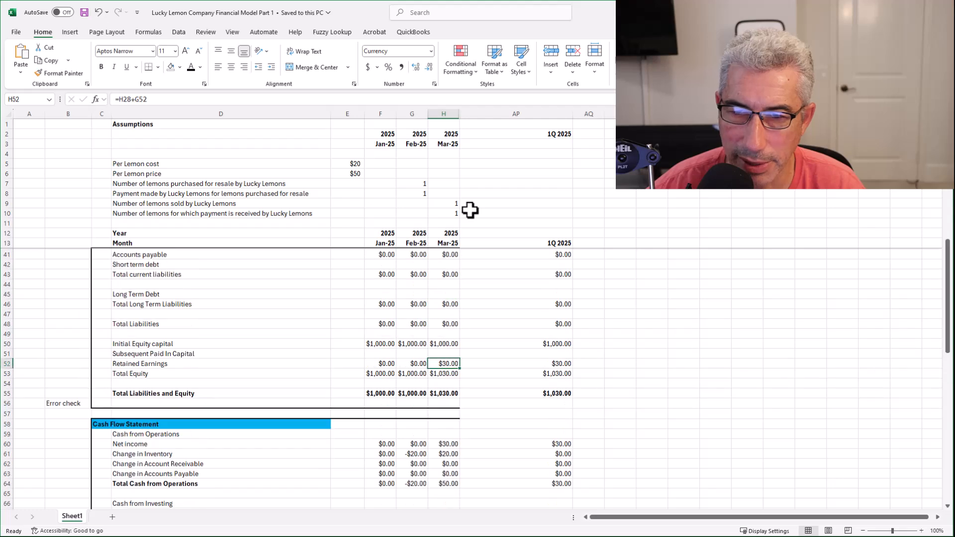
{"action": "scroll", "coordinate": [469, 210], "scroll_direction": "down", "scroll_amount": 3}
{"action": "scroll", "coordinate": [470, 210], "scroll_direction": "up", "scroll_amount": 2}
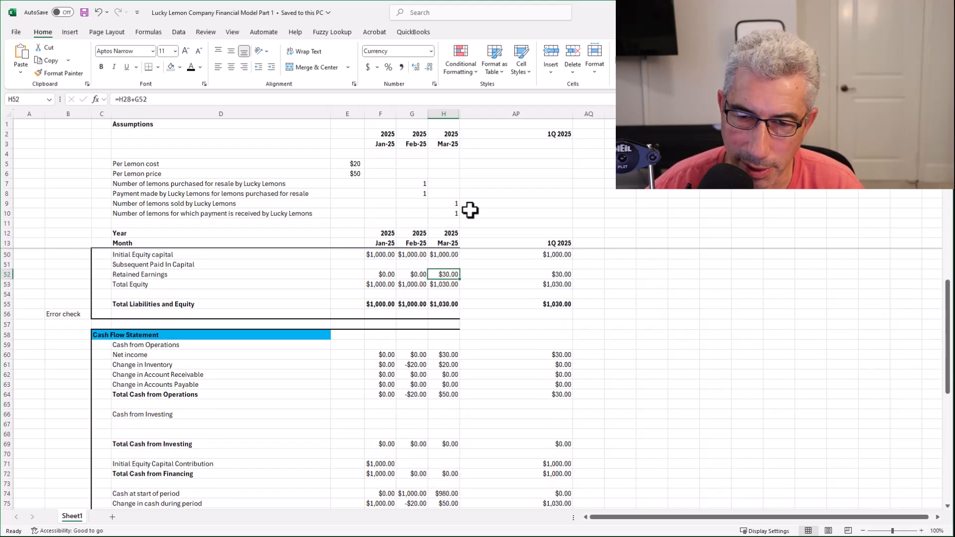
{"action": "scroll", "coordinate": [470, 210], "scroll_direction": "down", "scroll_amount": 2}
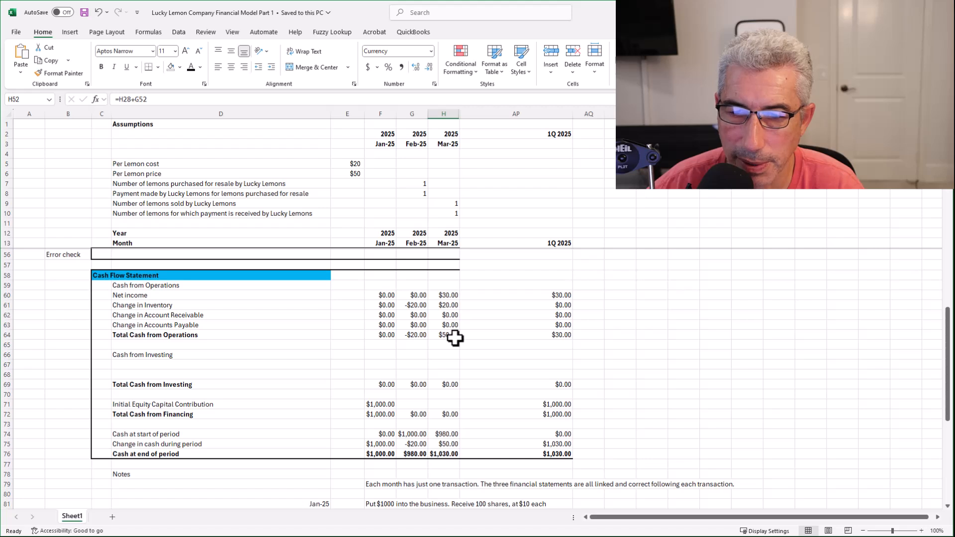
{"action": "scroll", "coordinate": [455, 338], "scroll_direction": "down", "scroll_amount": 3}
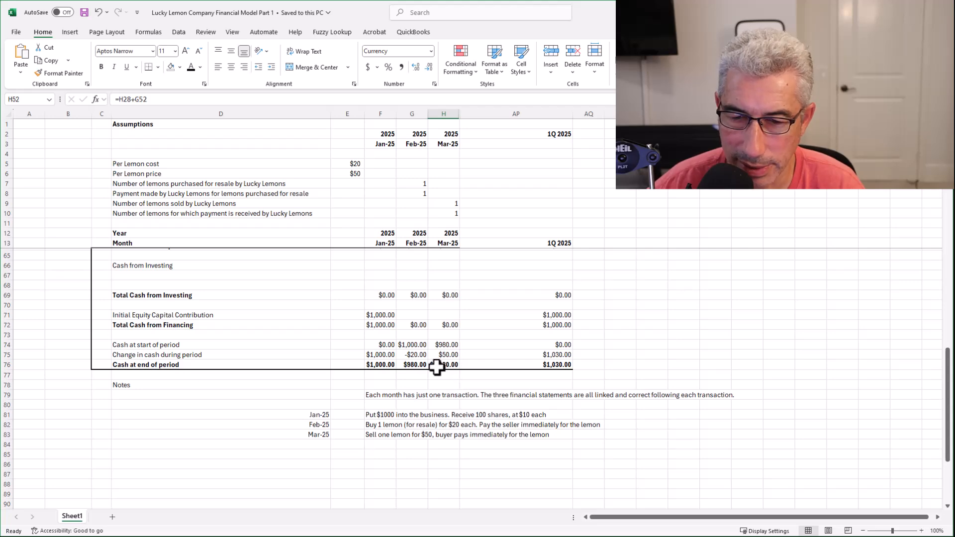
{"action": "scroll", "coordinate": [444, 368], "scroll_direction": "up", "scroll_amount": 17}
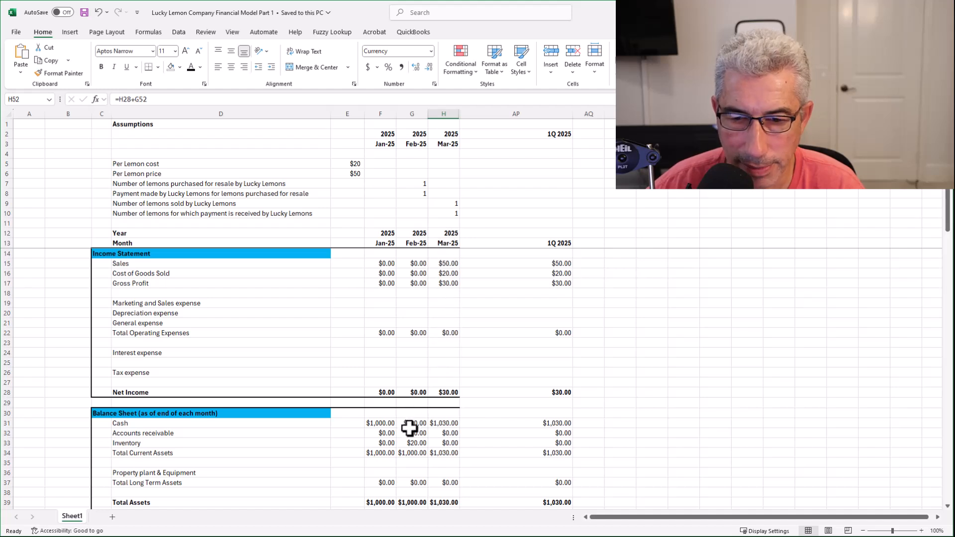
{"action": "left_click", "coordinate": [447, 423]}
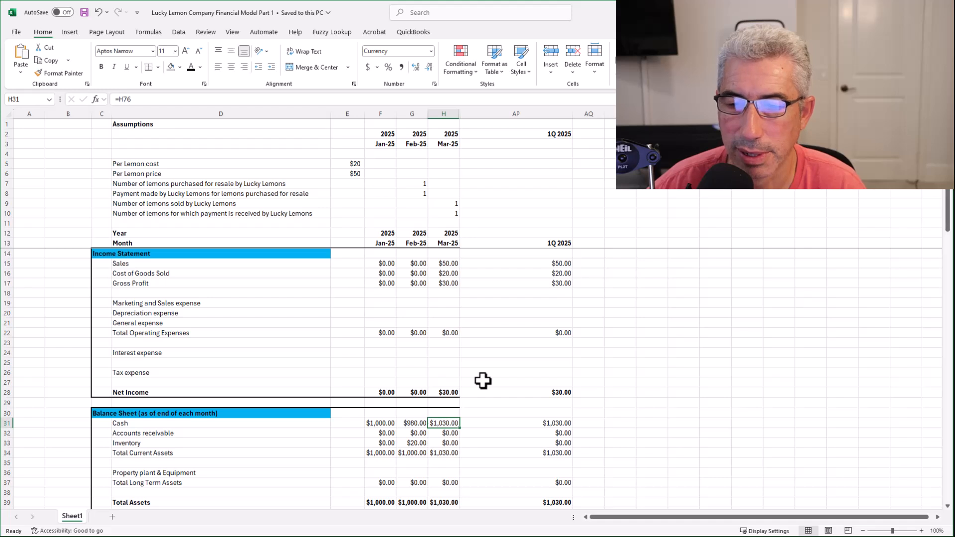
{"action": "scroll", "coordinate": [482, 381], "scroll_direction": "down", "scroll_amount": 5}
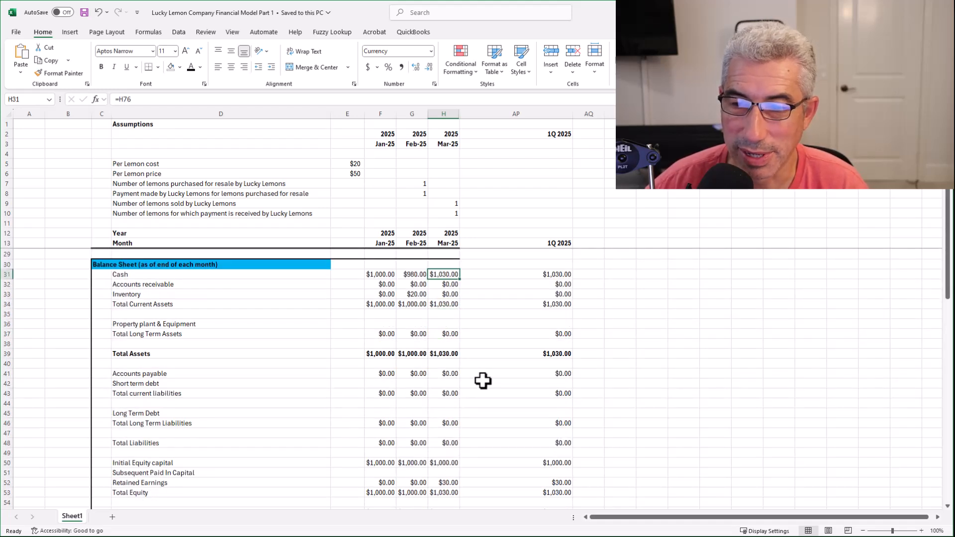
{"action": "scroll", "coordinate": [482, 381], "scroll_direction": "up", "scroll_amount": 5}
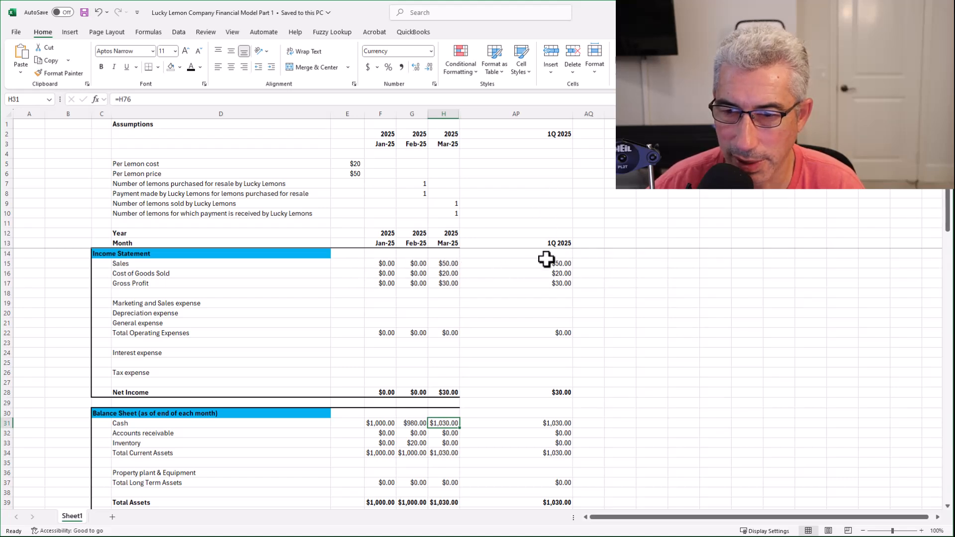
{"action": "scroll", "coordinate": [539, 307], "scroll_direction": "down", "scroll_amount": 5}
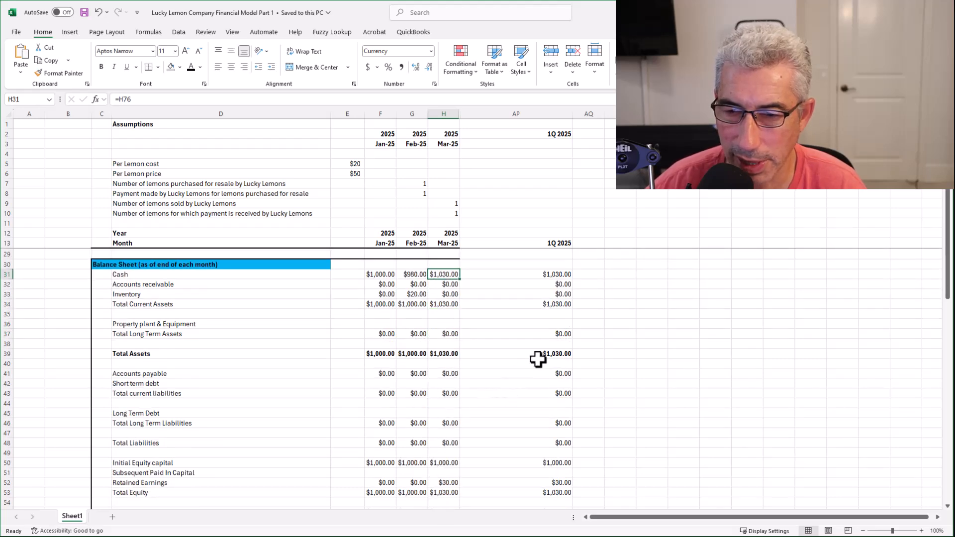
{"action": "scroll", "coordinate": [542, 357], "scroll_direction": "down", "scroll_amount": 7}
{"action": "scroll", "coordinate": [541, 357], "scroll_direction": "down", "scroll_amount": 2}
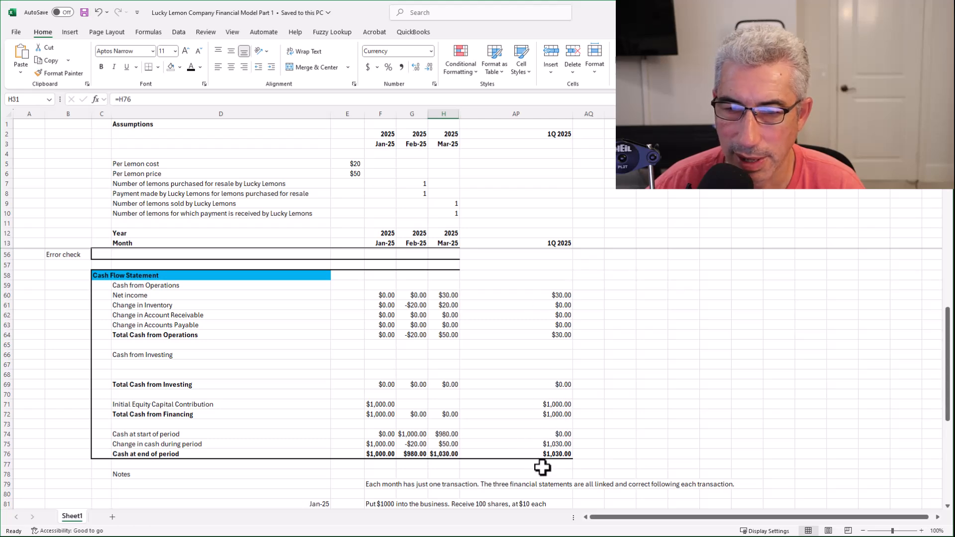
{"action": "scroll", "coordinate": [537, 300], "scroll_direction": "up", "scroll_amount": 1}
{"action": "scroll", "coordinate": [537, 300], "scroll_direction": "up", "scroll_amount": 13}
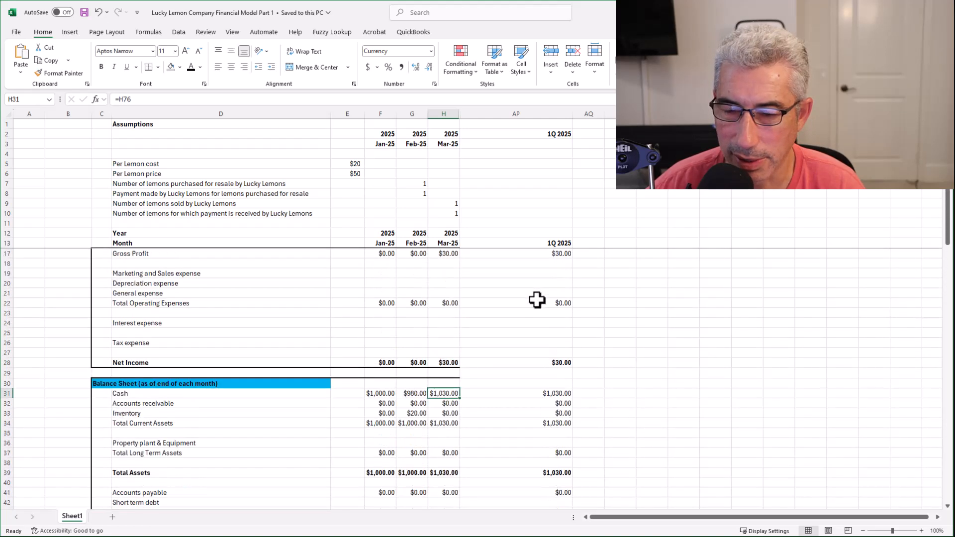